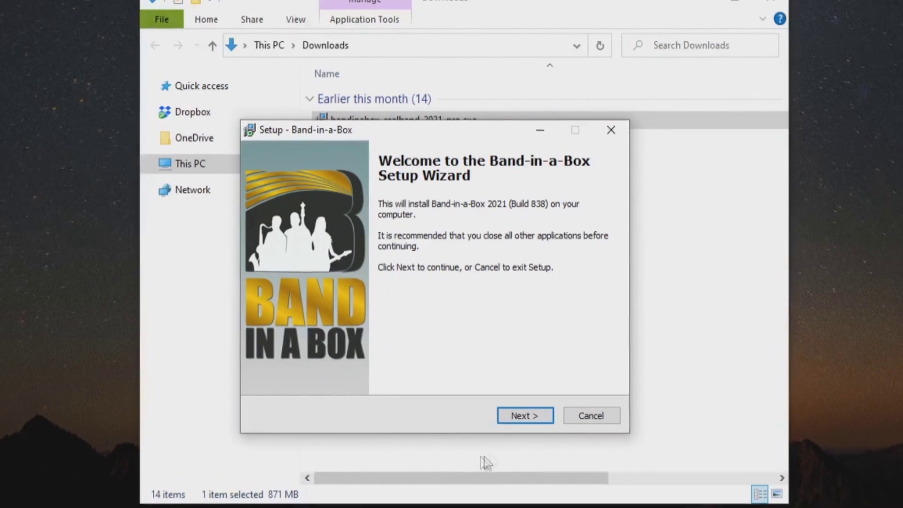
# - Accept the Band-in-a-Box 2021 license agreement and continue past the information page
pyautogui.click(525, 416)
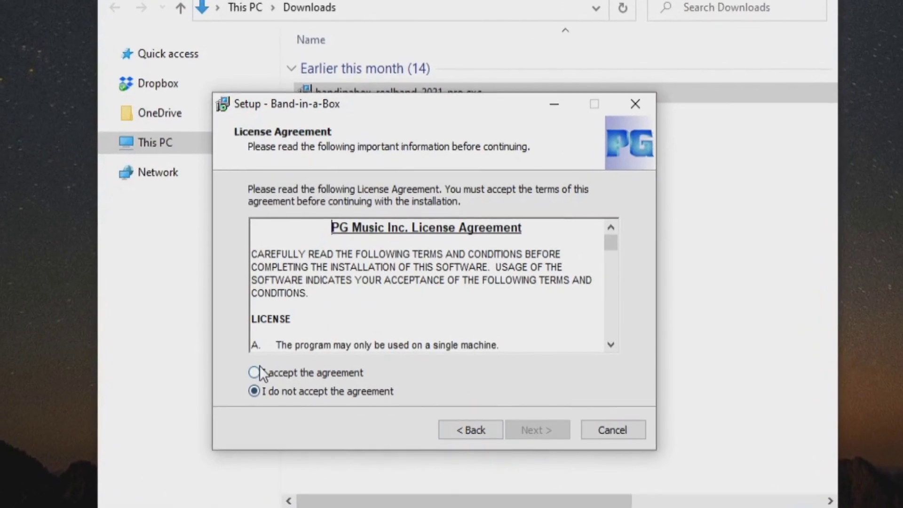
pyautogui.click(255, 372)
pyautogui.click(537, 429)
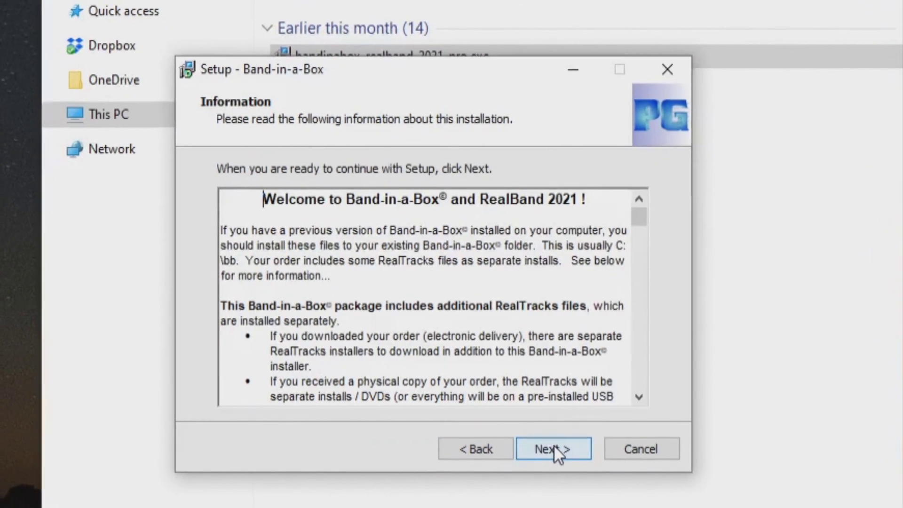
pyautogui.click(554, 448)
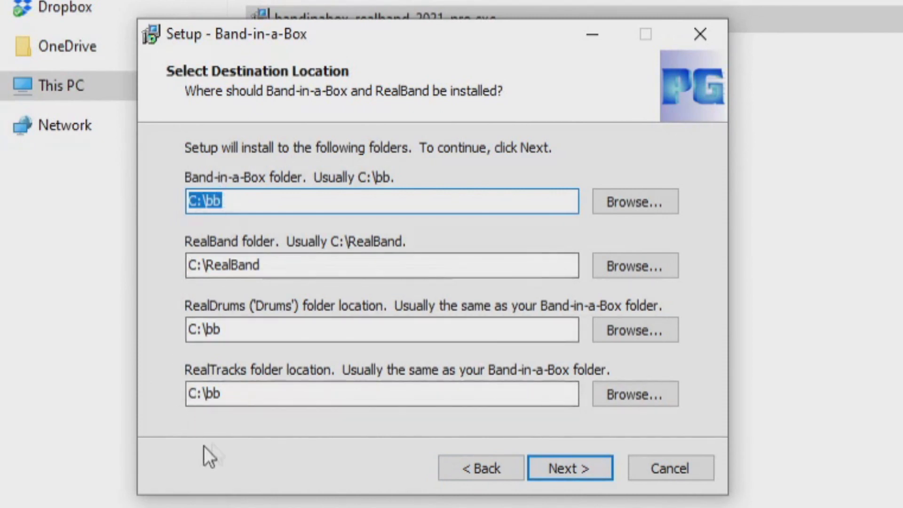
# - Keep the C:\bb install folders, desktop icons and file associations, then install and finish
pyautogui.click(656, 204)
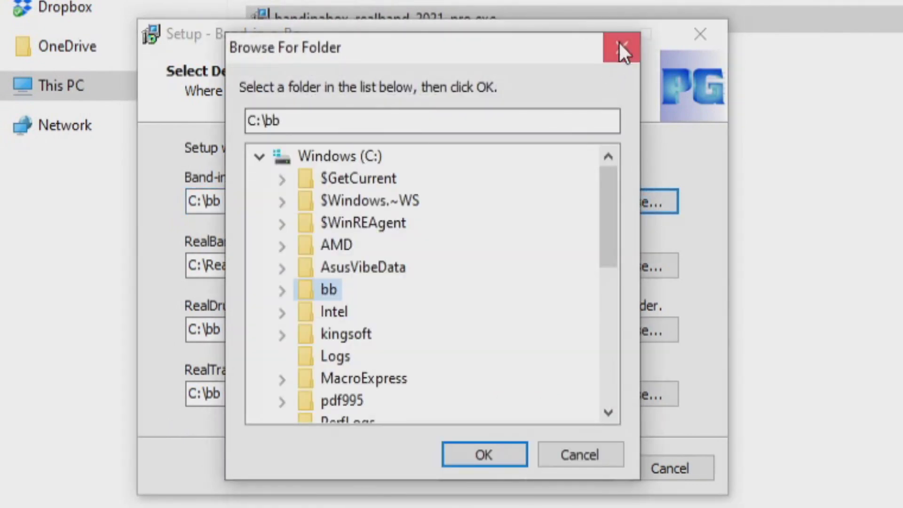
pyautogui.click(618, 43)
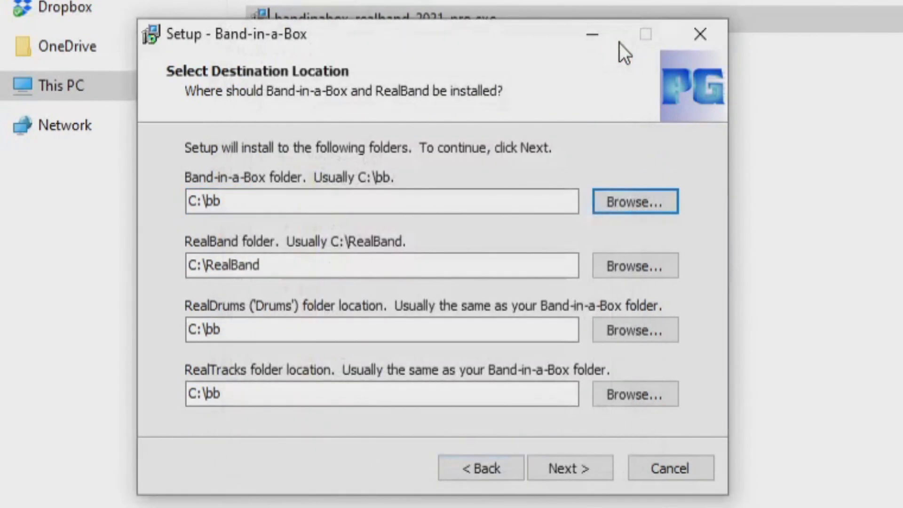
pyautogui.click(555, 466)
pyautogui.click(557, 463)
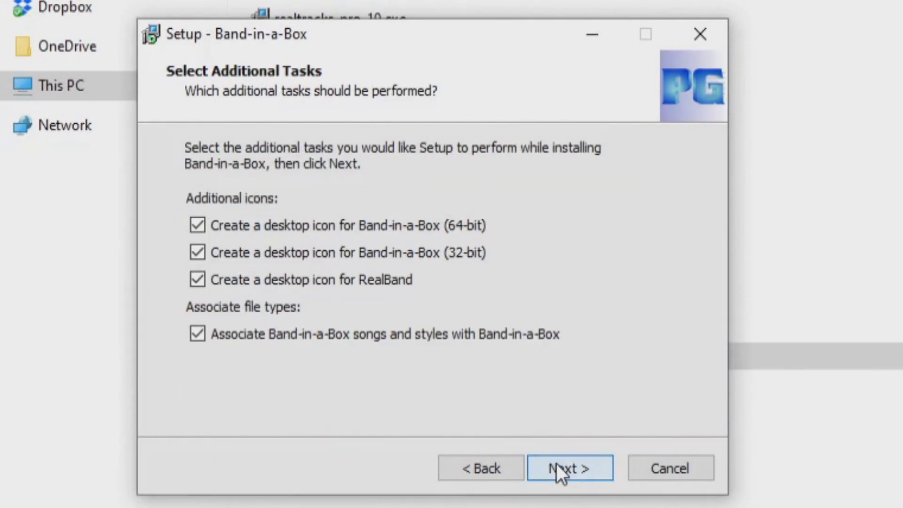
pyautogui.click(556, 464)
pyautogui.click(557, 463)
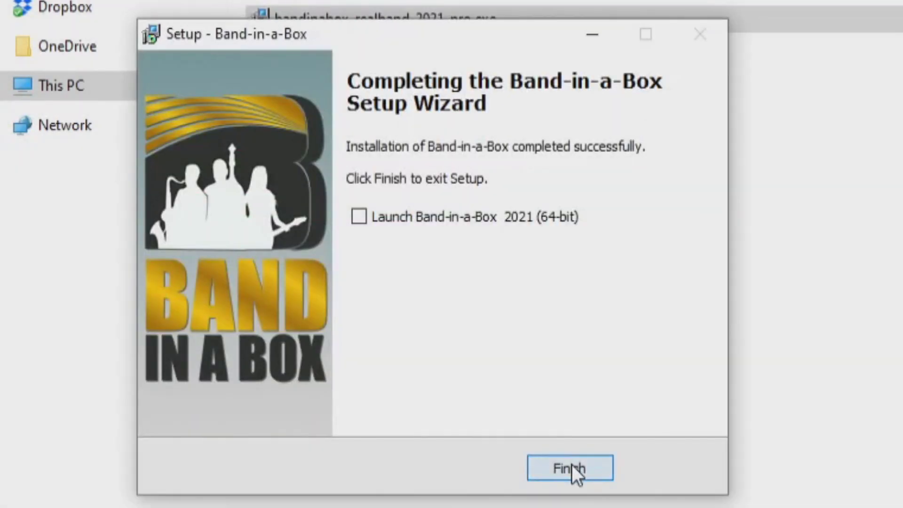
pyautogui.click(572, 464)
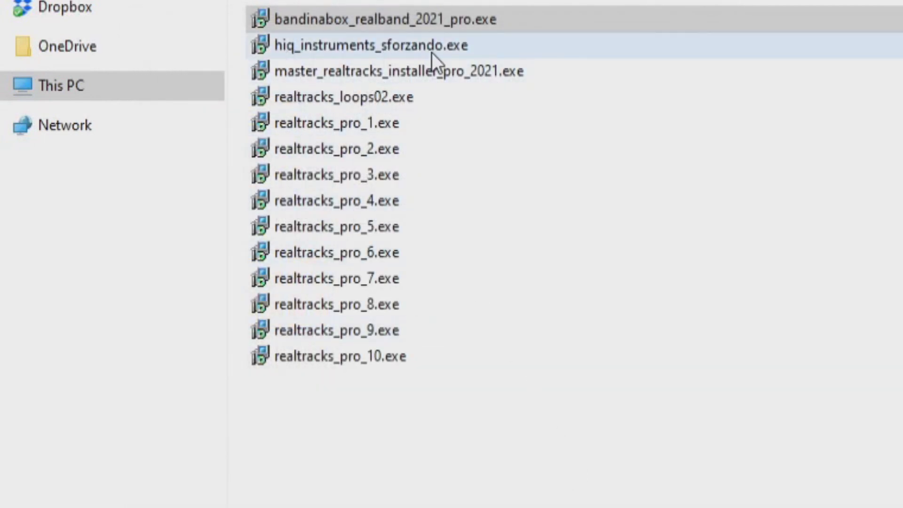
# - Install the HiQ Sforzando instruments into the default sounds folder
pyautogui.click(353, 45)
pyautogui.doubleClick(354, 46)
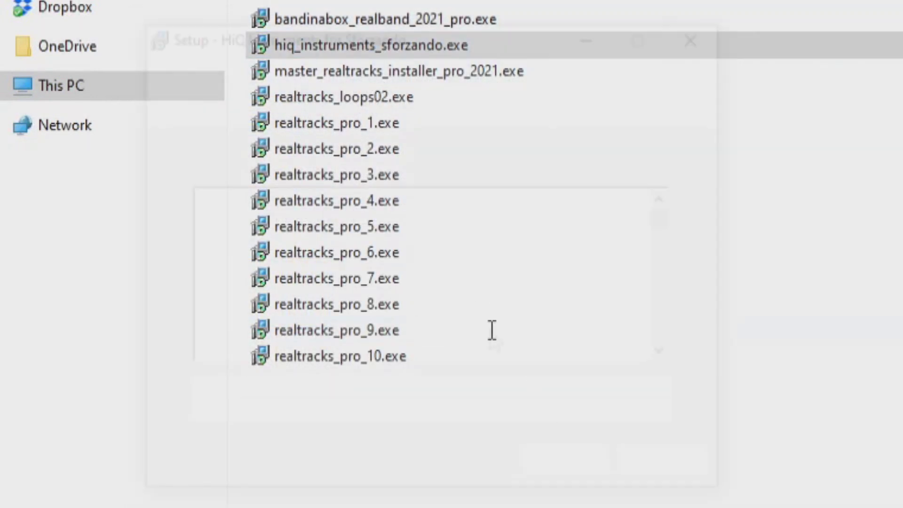
pyautogui.click(221, 392)
pyautogui.click(570, 468)
pyautogui.click(571, 472)
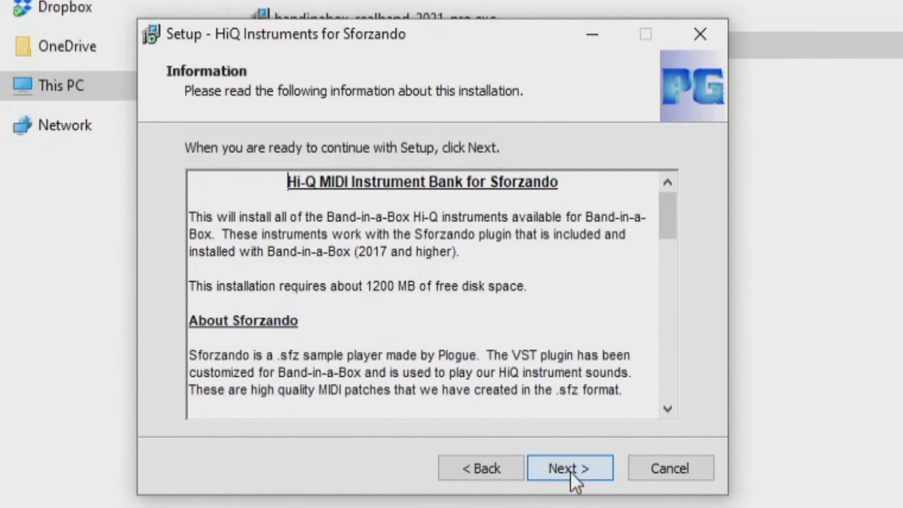
pyautogui.click(571, 472)
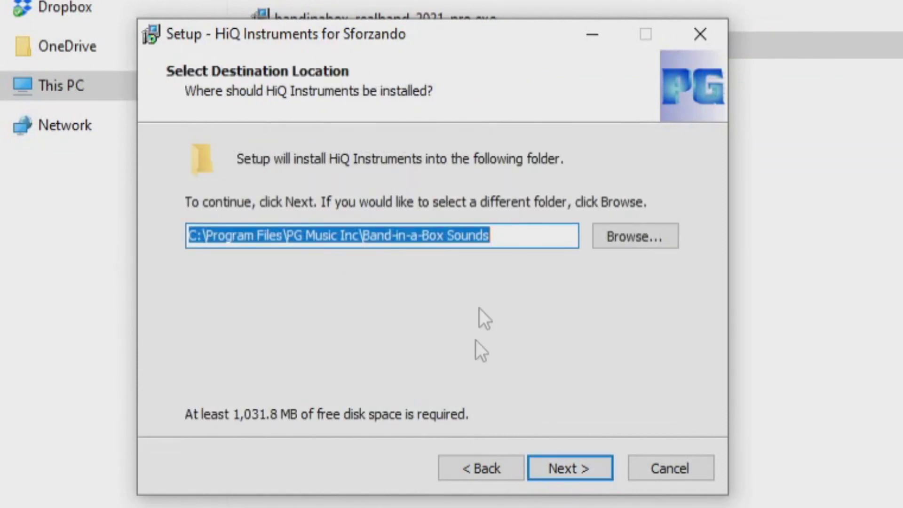
pyautogui.click(582, 458)
pyautogui.click(582, 460)
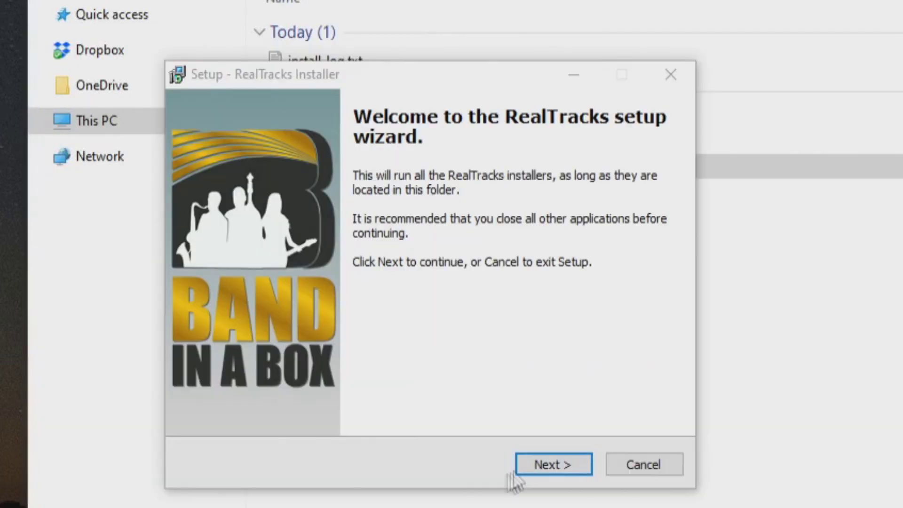
# - Install all RealTracks into C:\bb past the disk-space notice, then launch Band-in-a-Box 64-bit
pyautogui.click(527, 463)
pyautogui.click(216, 449)
pyautogui.click(541, 465)
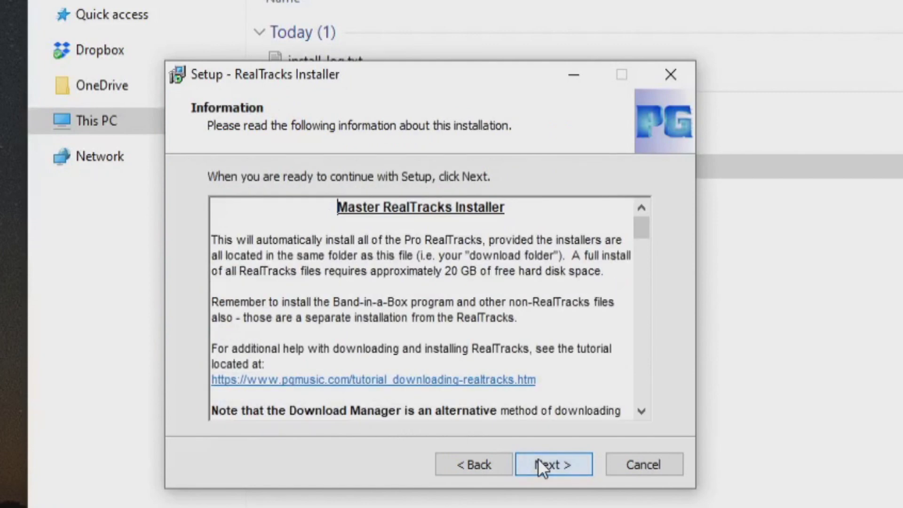
pyautogui.click(537, 457)
pyautogui.click(547, 461)
pyautogui.click(592, 380)
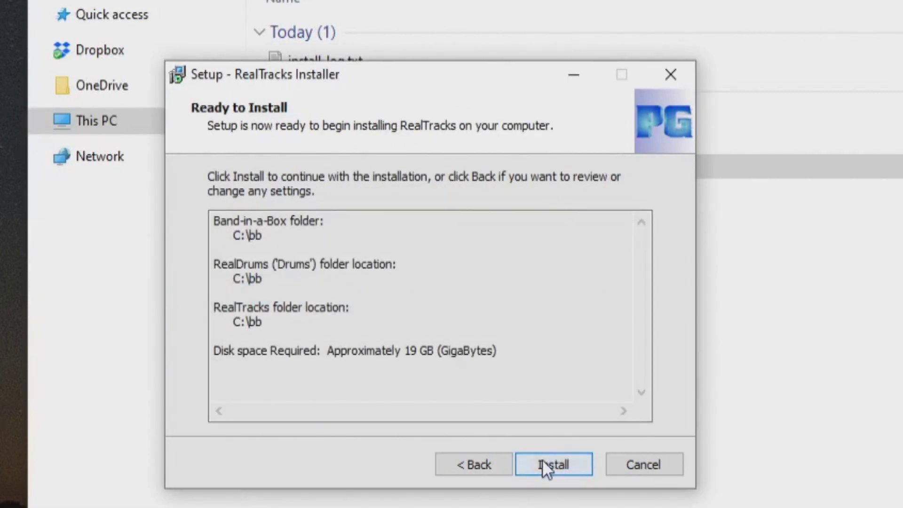
pyautogui.click(542, 461)
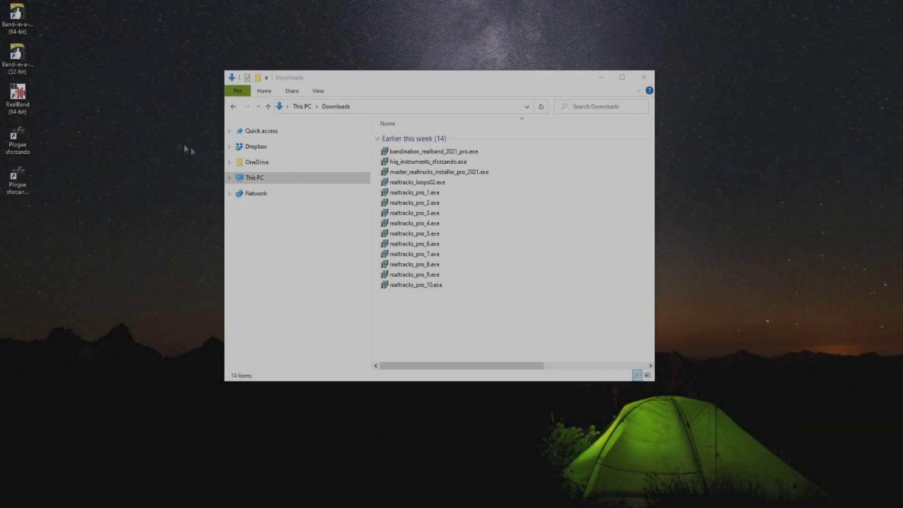
pyautogui.doubleClick(18, 14)
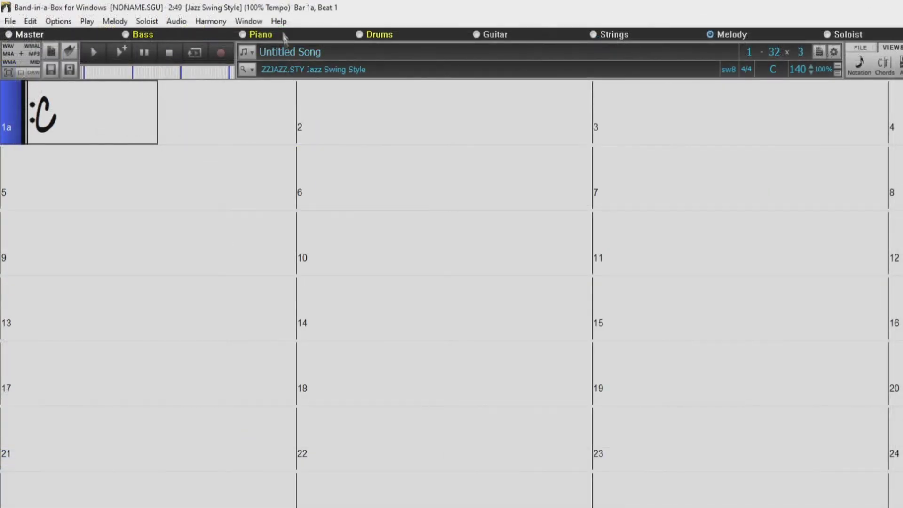
# - Activate Band-in-a-Box online from the Help menu using the entered serial number
pyautogui.click(279, 21)
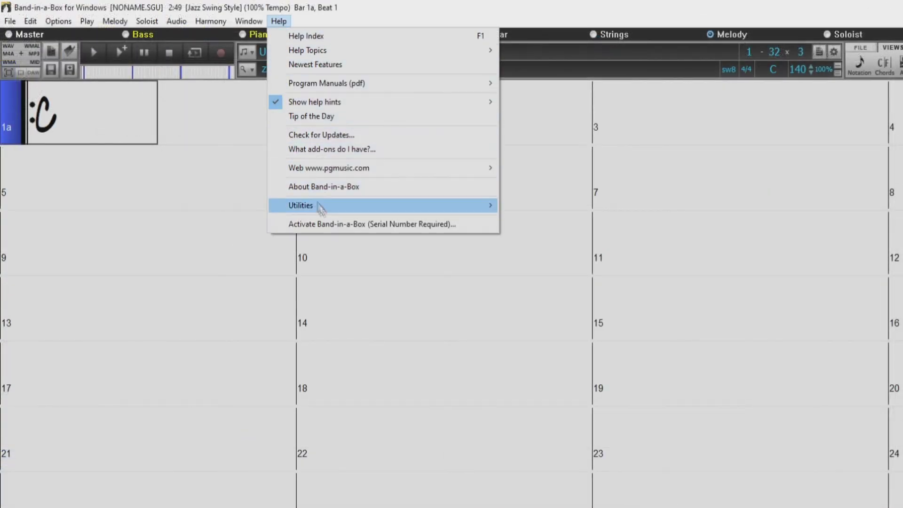
pyautogui.click(420, 228)
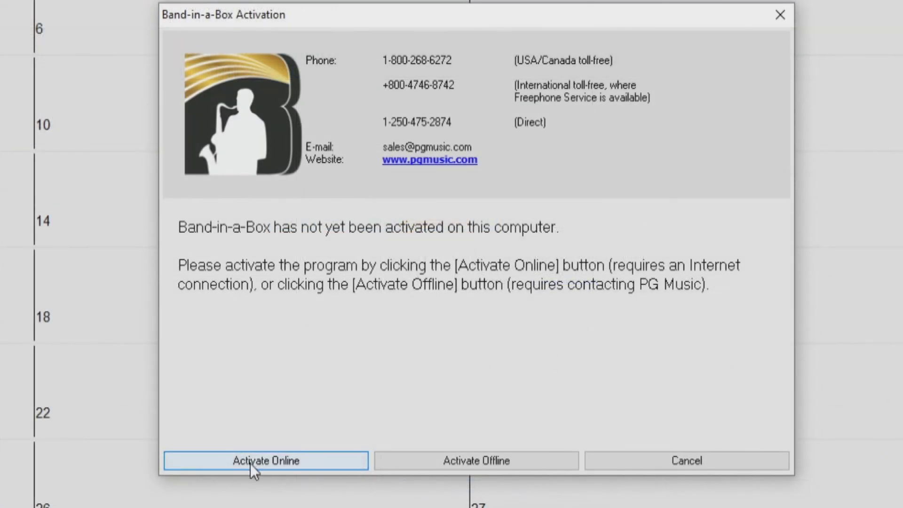
pyautogui.click(251, 462)
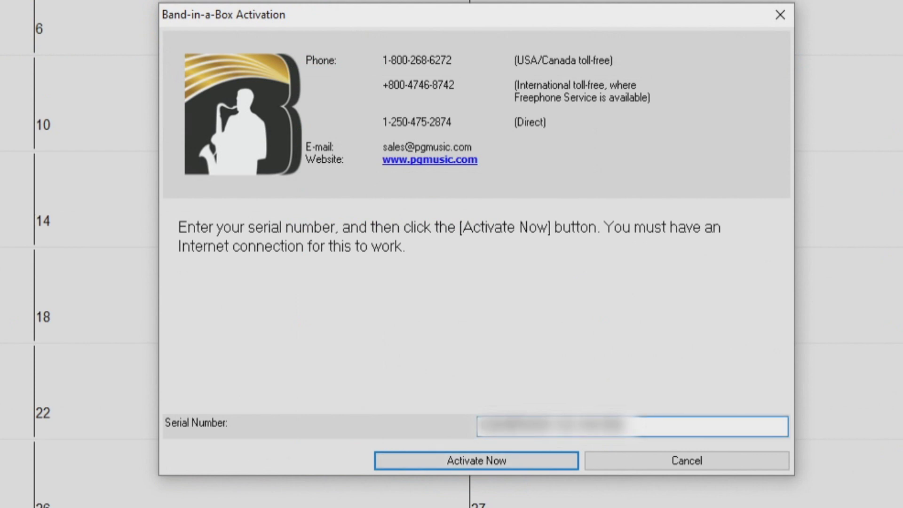
pyautogui.click(470, 461)
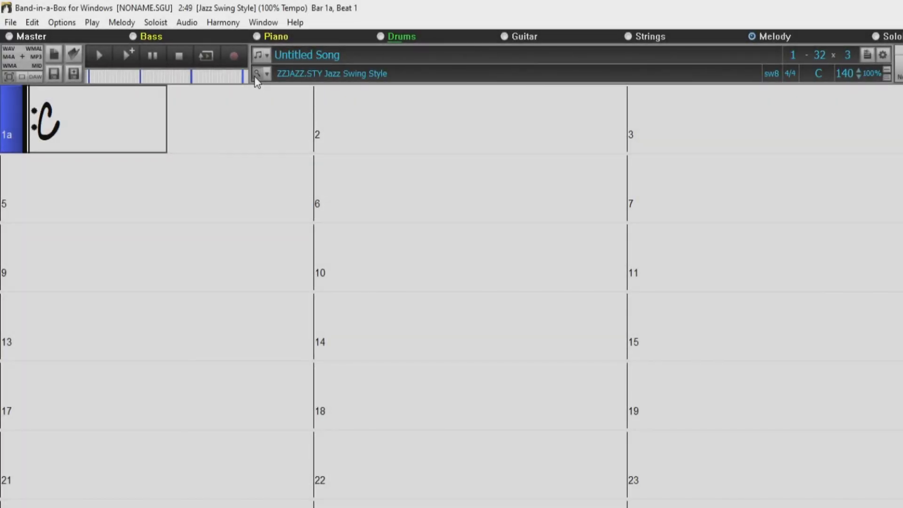
# - Rebuild the styles list, audition _FERVENT and _FORLORN, then load _GRIDLOK Half-Time Bebop w Solo
pyautogui.click(257, 73)
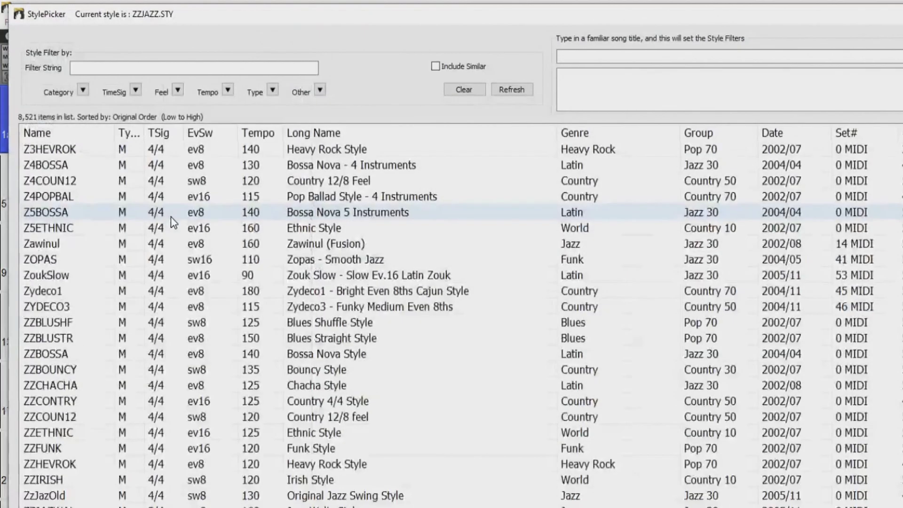
pyautogui.click(226, 247)
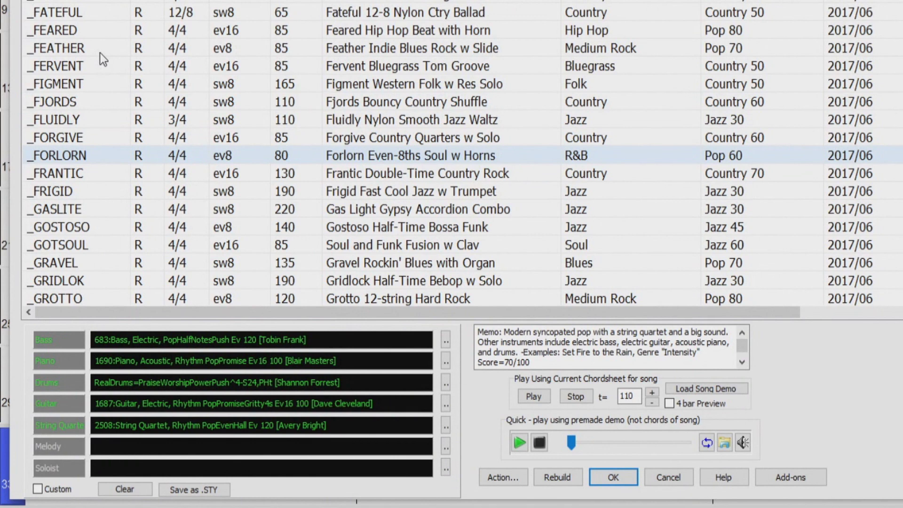
pyautogui.click(116, 68)
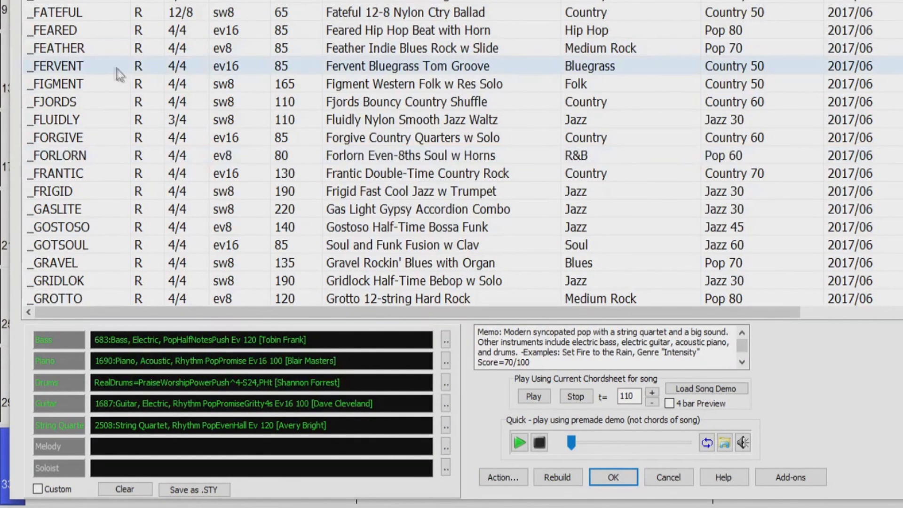
pyautogui.click(99, 158)
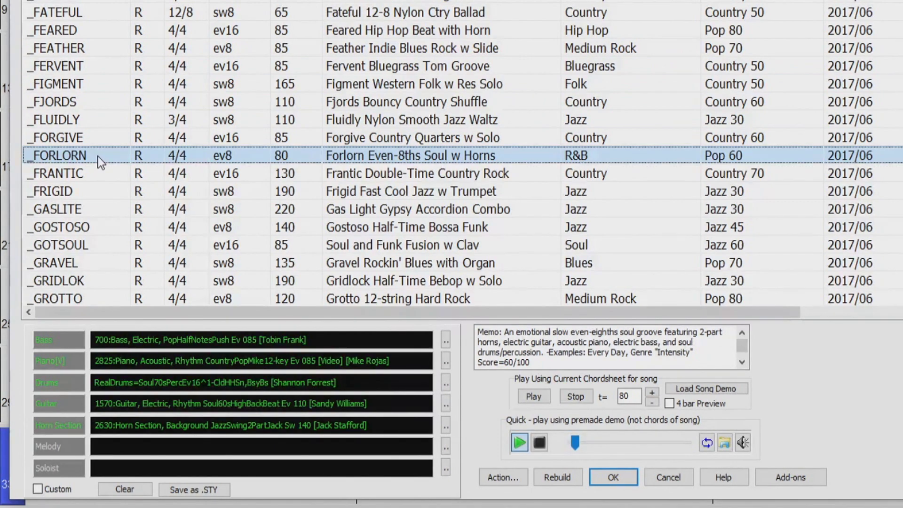
pyautogui.scroll(-2, 97, 156)
pyautogui.scroll(-3, 98, 155)
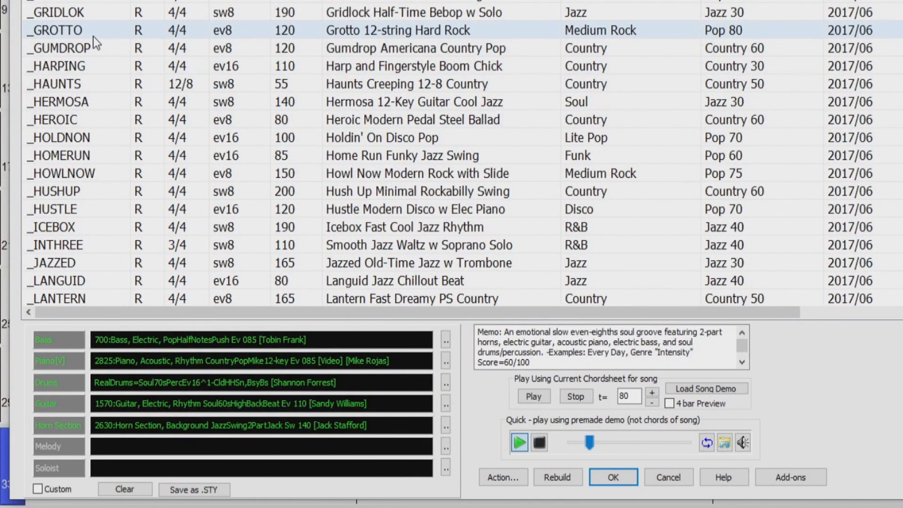
pyautogui.click(89, 15)
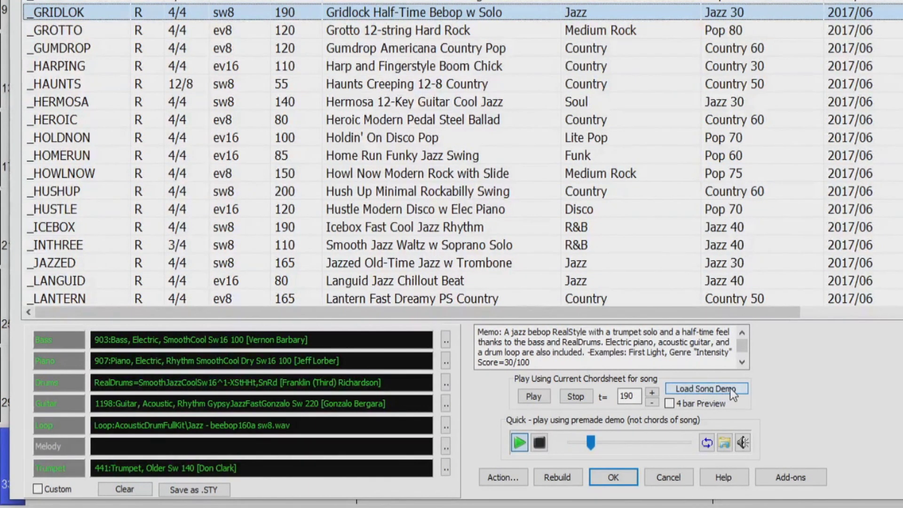
pyautogui.click(608, 480)
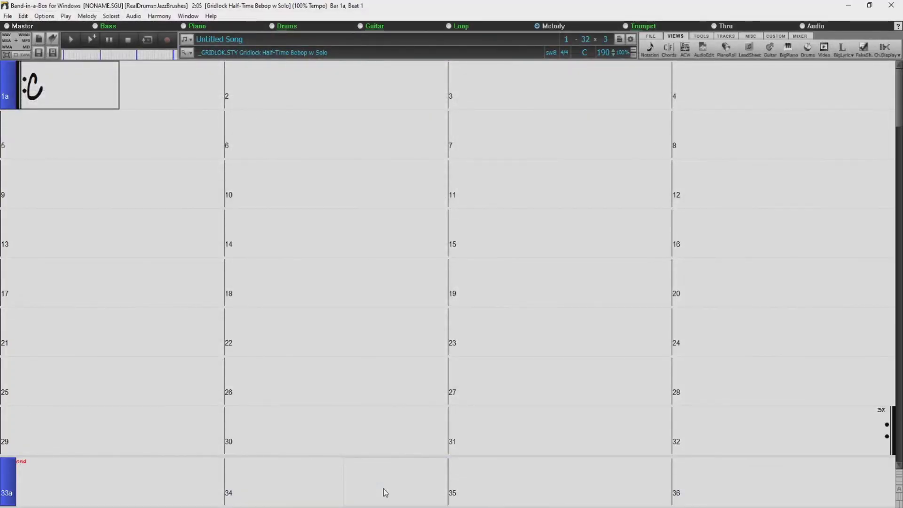
# - Enter CM7, FM7, Abmaj7, G7 and Gb7 across bars 1–4 of the chord chart
pyautogui.click(86, 99)
pyautogui.write('M7')
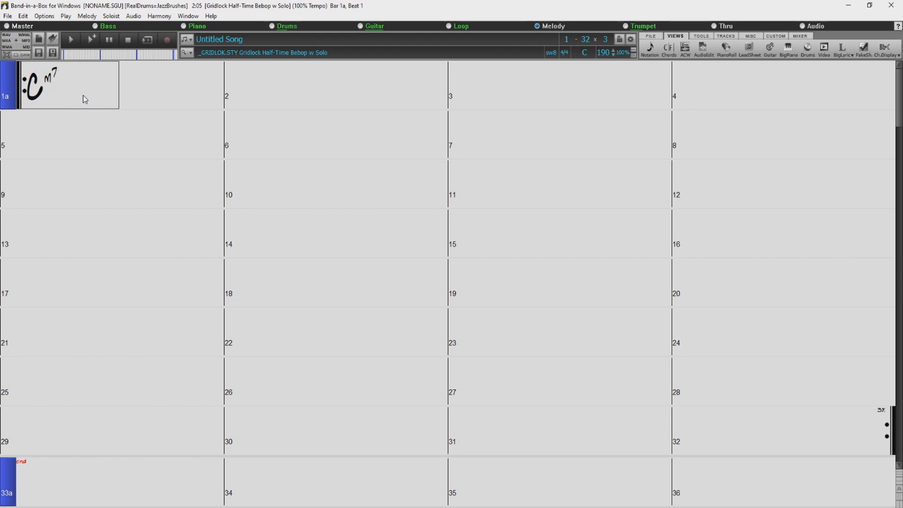
pyautogui.press('Return')
pyautogui.write('FM7')
pyautogui.press('Return')
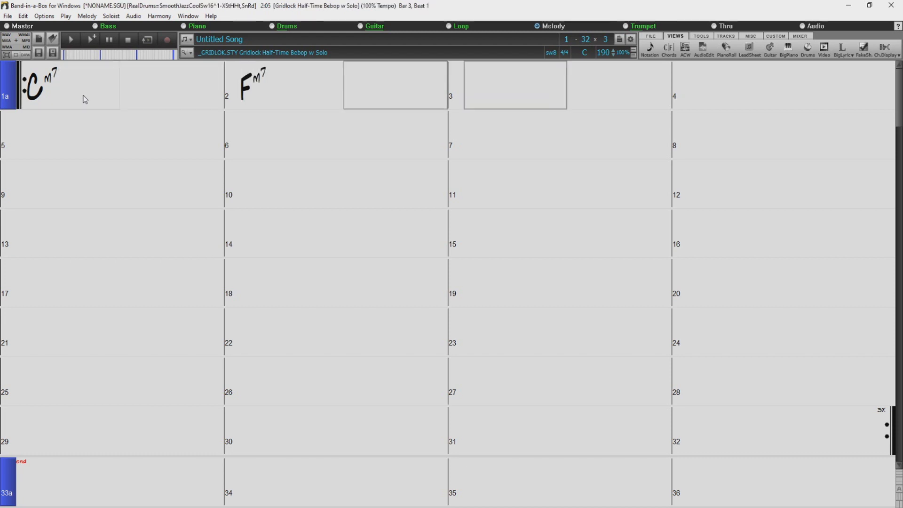
pyautogui.write('Abmaj')
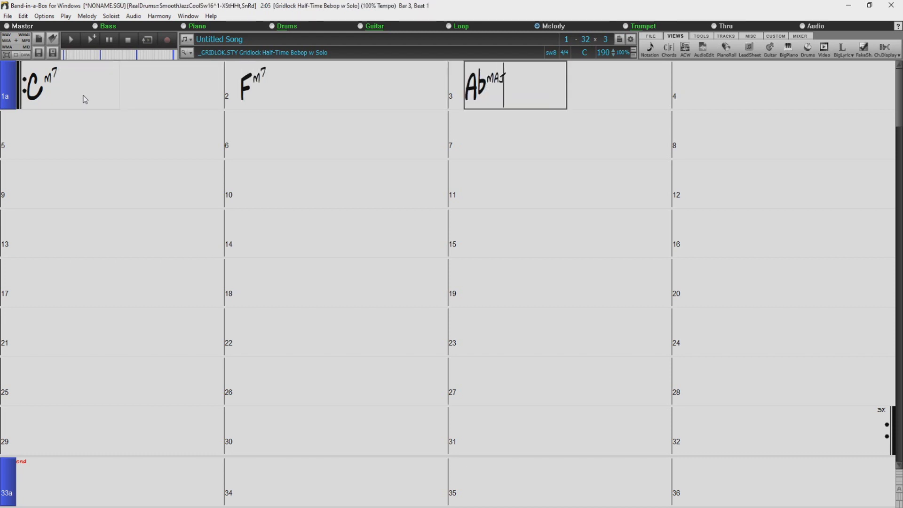
pyautogui.write('7')
pyautogui.press('Return')
pyautogui.write('G7')
pyautogui.press('Return')
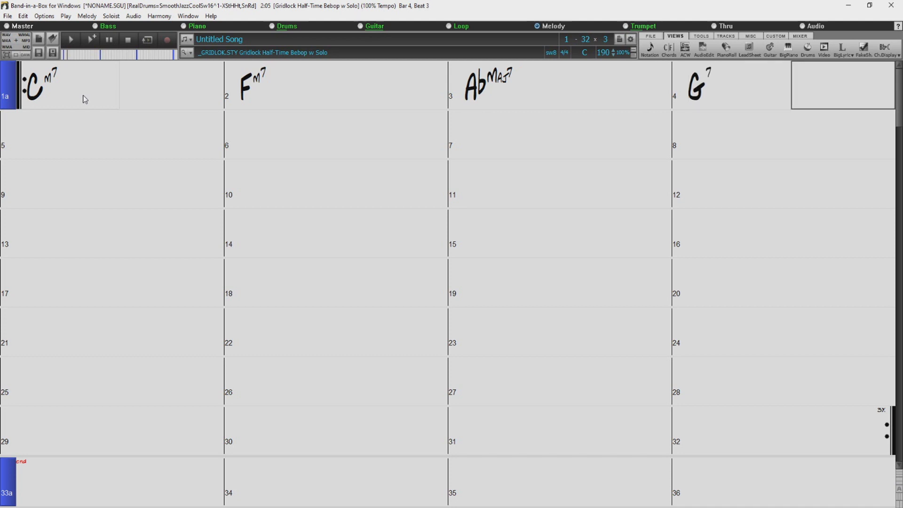
pyautogui.write('Gb7')
pyautogui.press('Return')
# - Enter Fm7 in bar 5 and Bb7 in bar 6, then start an E chord in bar 7
pyautogui.write('Fm7')
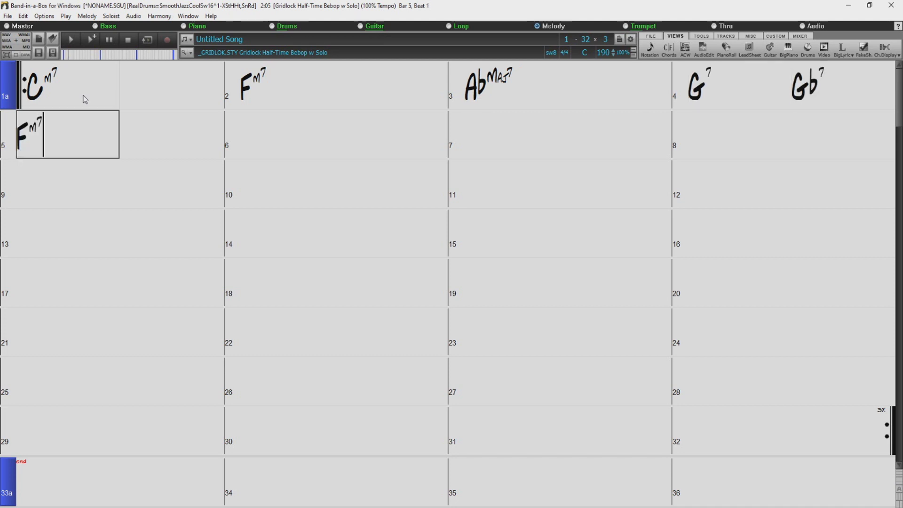
pyautogui.press('Return')
pyautogui.write('Bb7')
pyautogui.press('Return')
pyautogui.write('E')
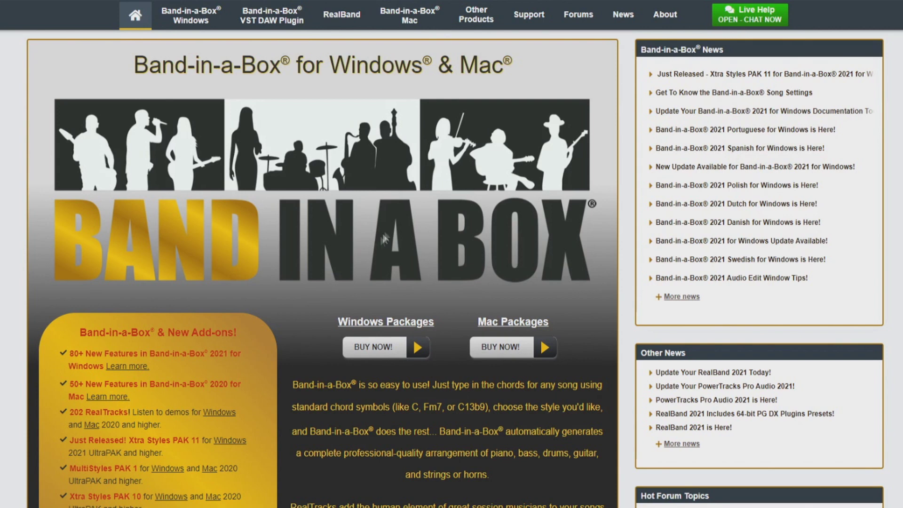
# - From pgmusic.com's Support videos page, open the User Showcase forum and scroll its song threads
pyautogui.click(528, 18)
pyautogui.click(580, 55)
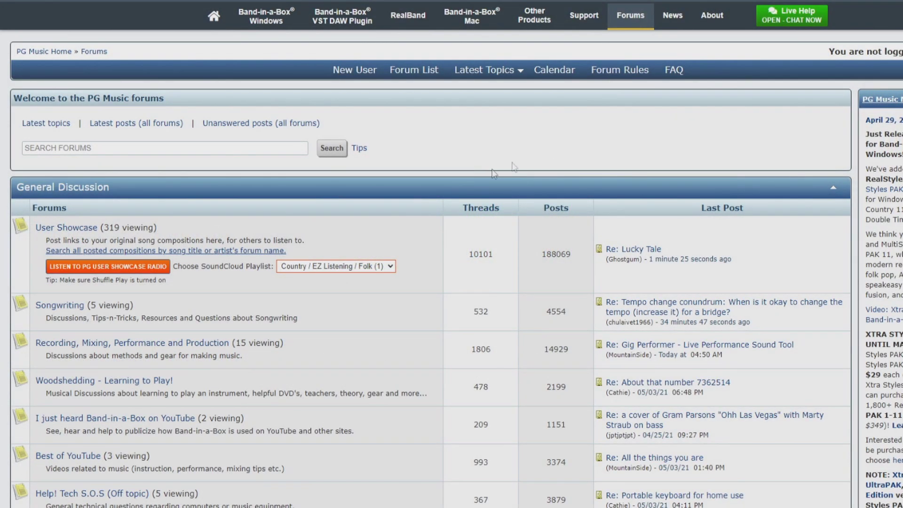
pyautogui.click(89, 227)
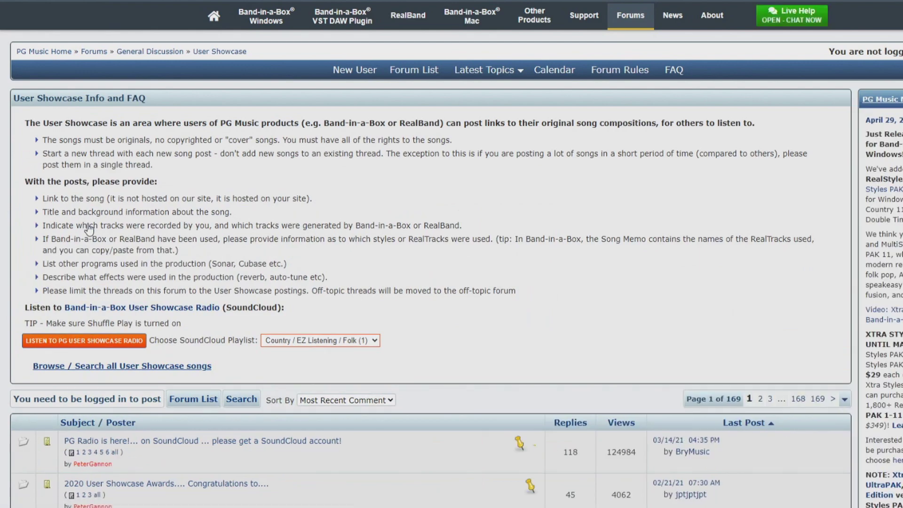
pyautogui.scroll(-4, 300, 213)
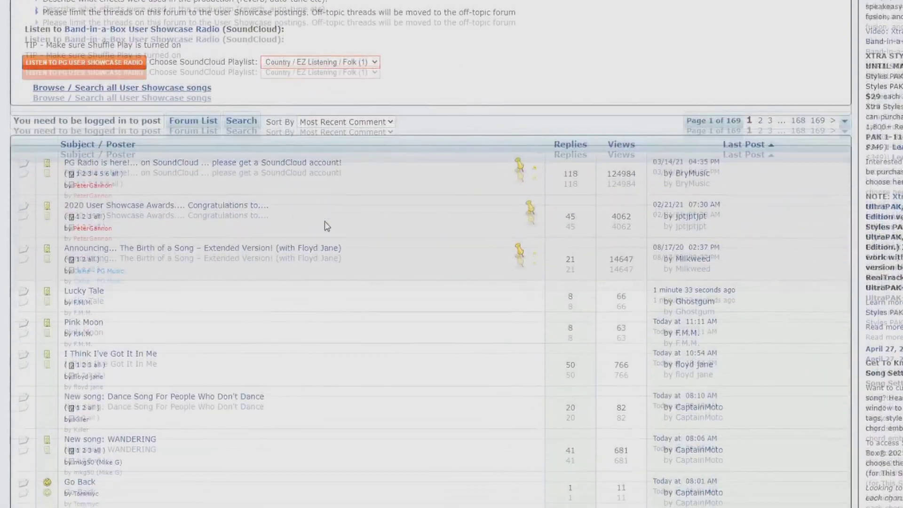
pyautogui.scroll(-3, 330, 226)
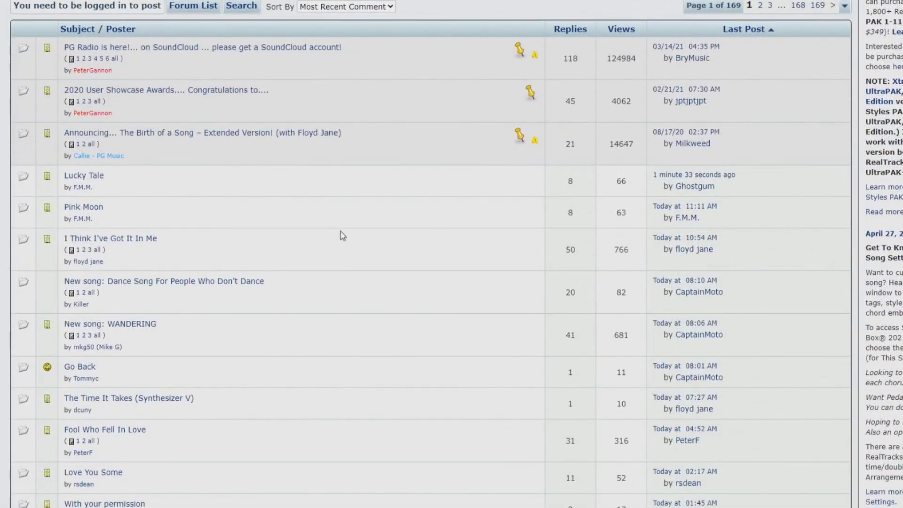